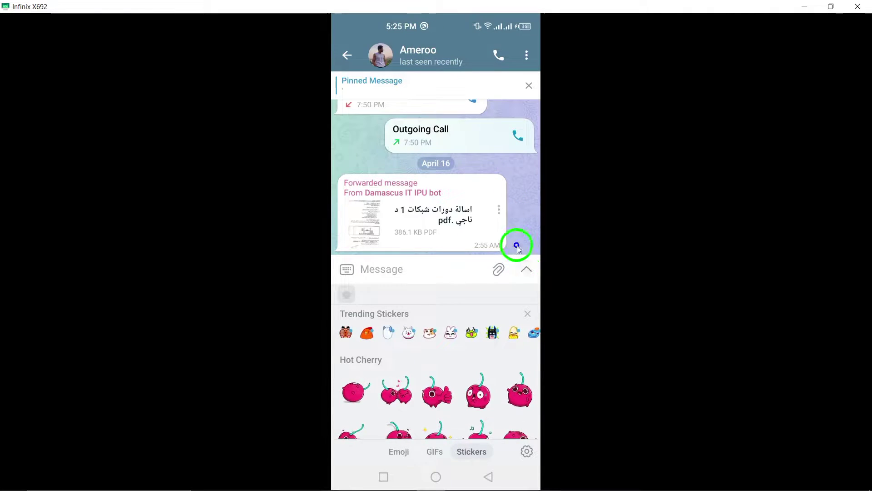
Step: Expand the Hot Cherry sticker panel to full screen and capture a screenshot via quick settings
left_click(526, 269)
left_click_drag(452, 24, 490, 239)
left_click_drag(468, 201, 486, 321)
left_click_drag(503, 268, 512, 178)
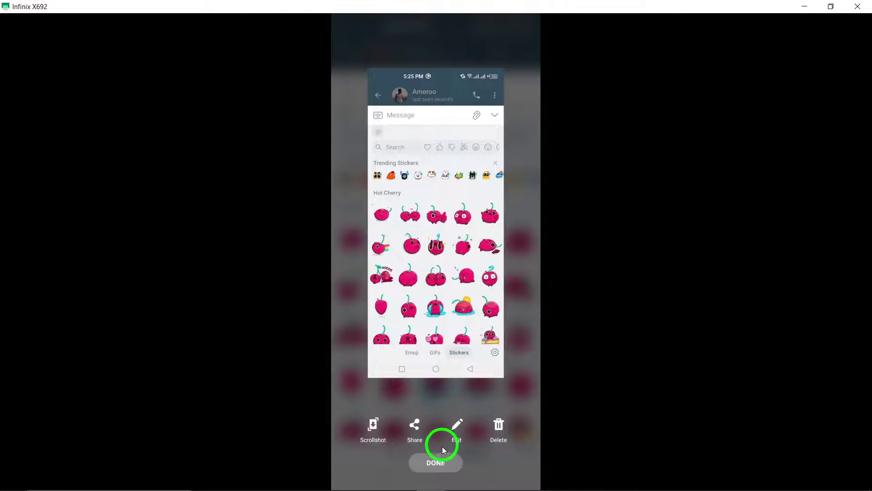
left_click(436, 463)
Step: Swipe Telegram away in recent apps to return to the home screen
left_click(384, 477)
left_click_drag(405, 328, 397, 200)
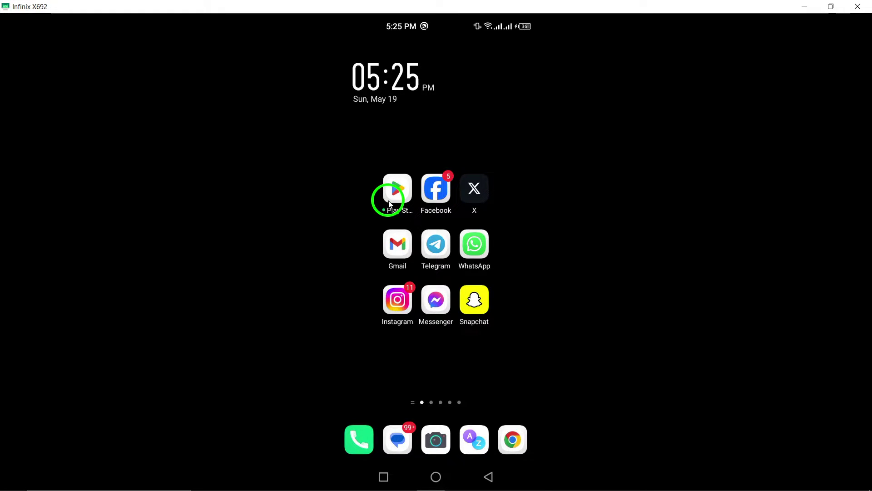